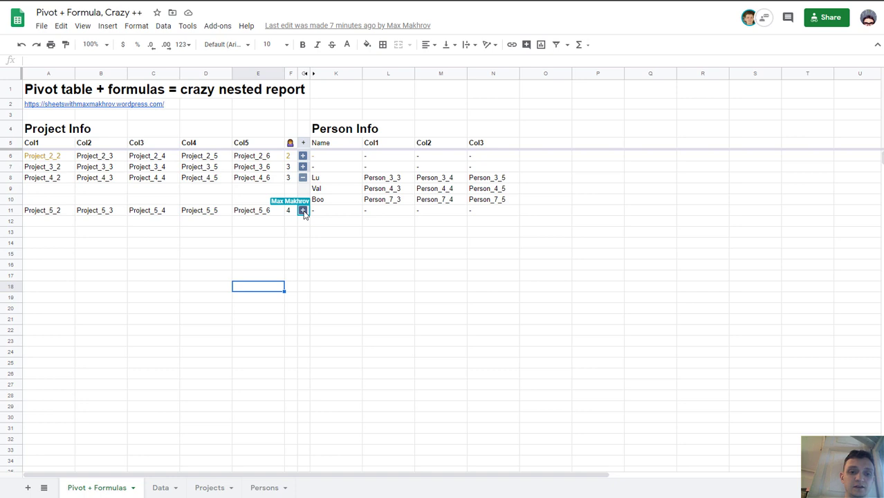
# Expand the Project_5_2 row's nested person records in the report and collapse the open project groups.
pyautogui.click(304, 211)
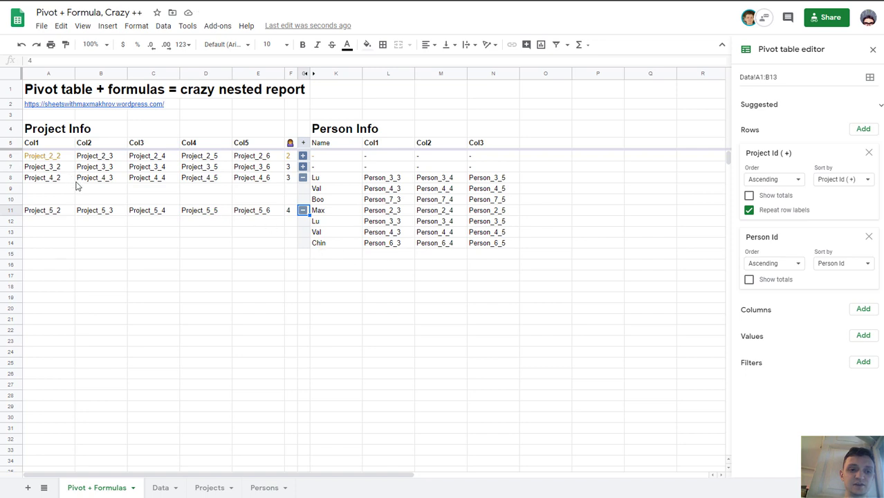
pyautogui.click(302, 210)
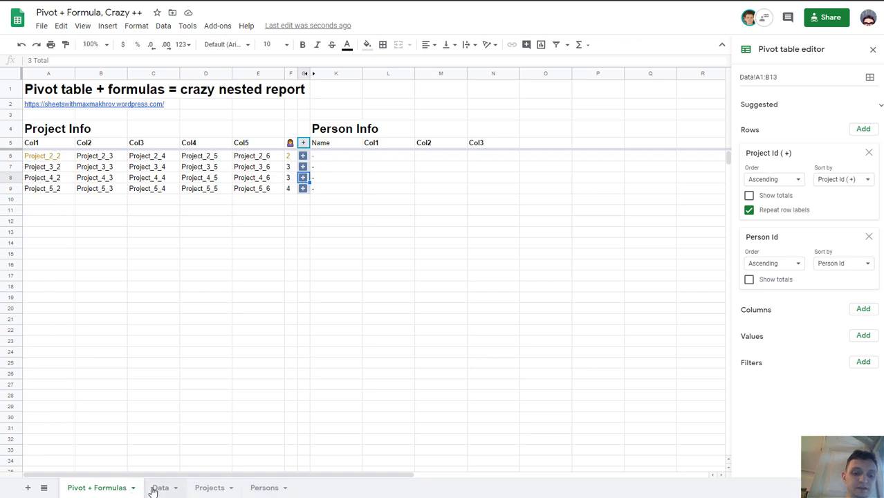
# Review the project IDs on the Projects sheet and the person records on the Persons sheet.
pyautogui.click(209, 488)
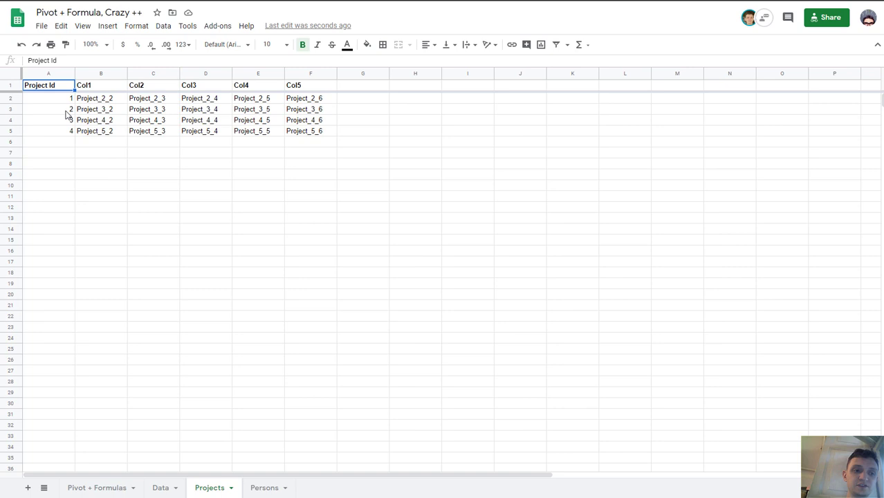
pyautogui.moveTo(63, 98); pyautogui.dragTo(60, 133)
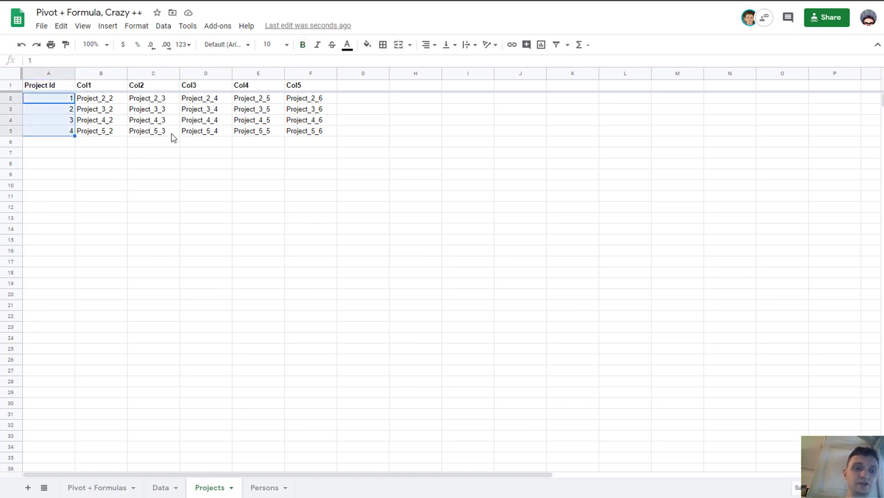
pyautogui.click(268, 488)
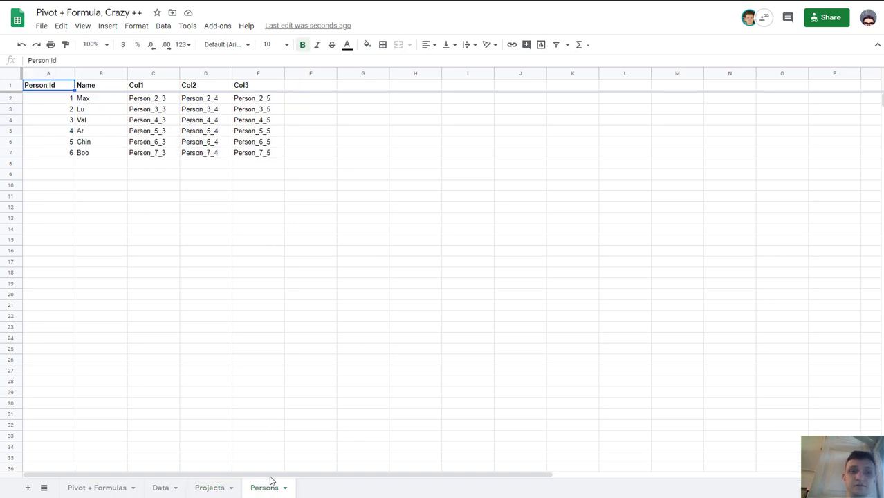
pyautogui.click(64, 102)
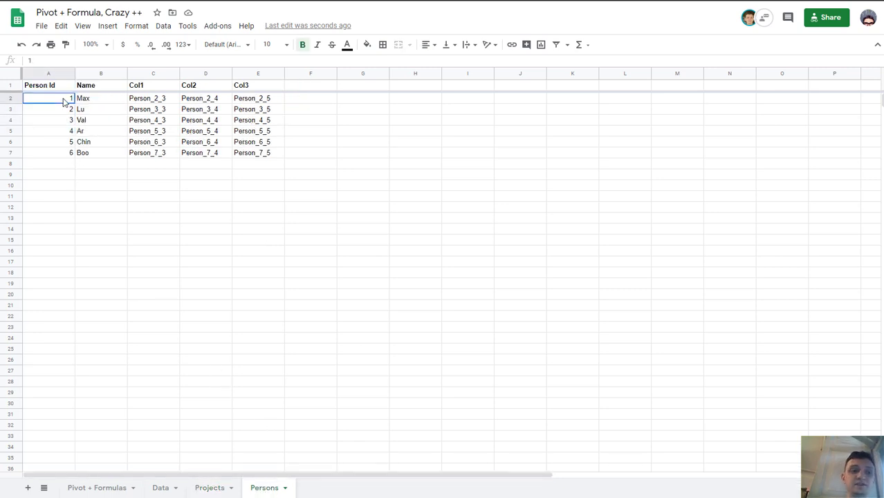
pyautogui.click(239, 122)
pyautogui.click(227, 125)
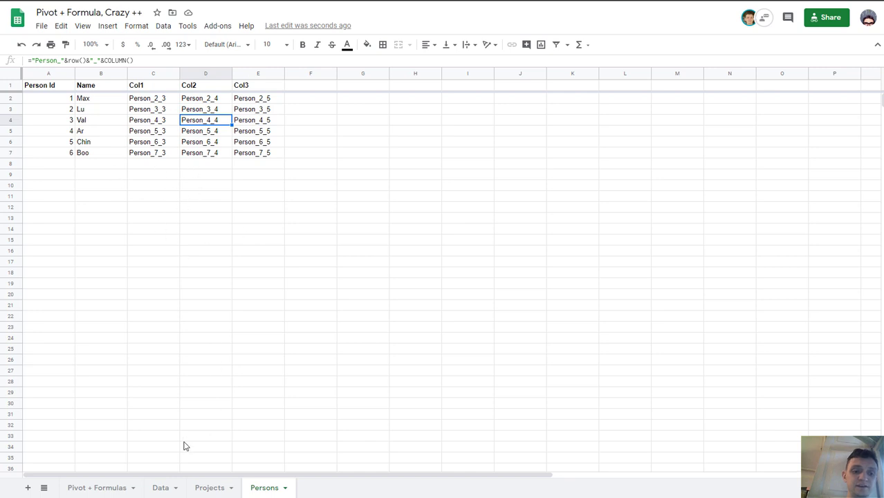
# Examine the Project Id and Person Id pairs on the Data sheet, and select the whole table with the data commands open.
pyautogui.click(164, 488)
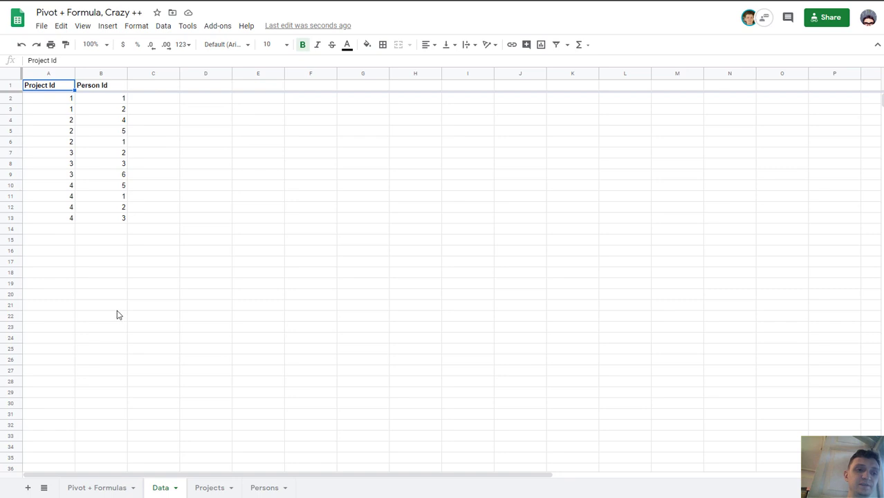
pyautogui.click(61, 99)
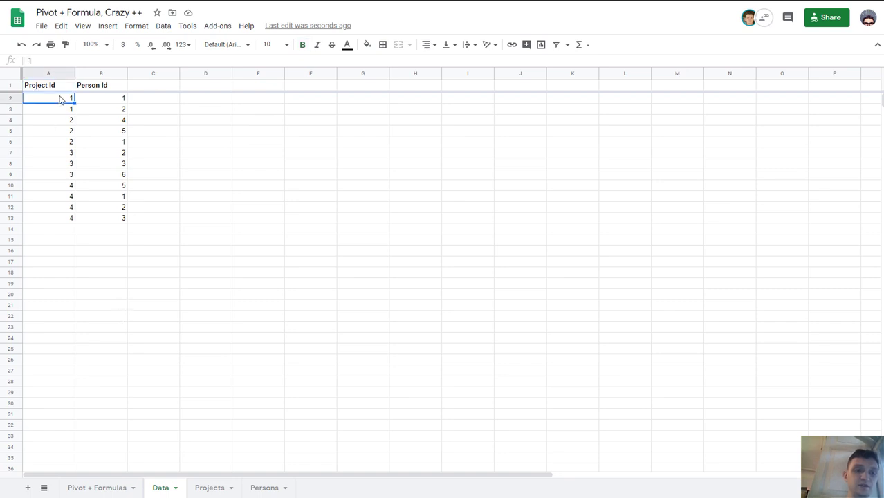
pyautogui.press('Right')
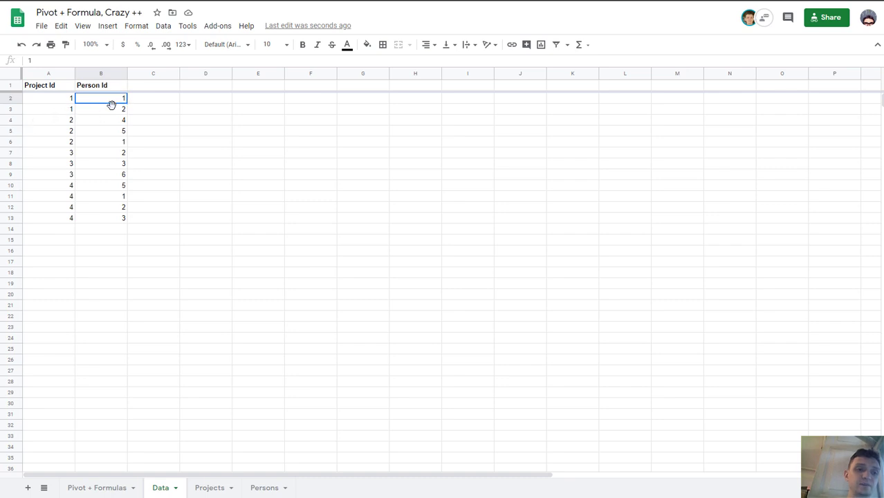
pyautogui.moveTo(113, 104); pyautogui.dragTo(113, 113)
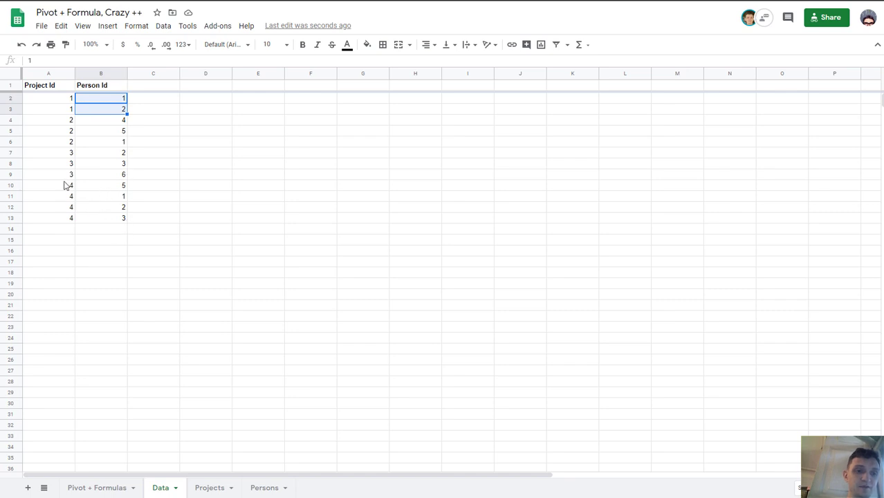
pyautogui.moveTo(65, 185); pyautogui.dragTo(65, 223)
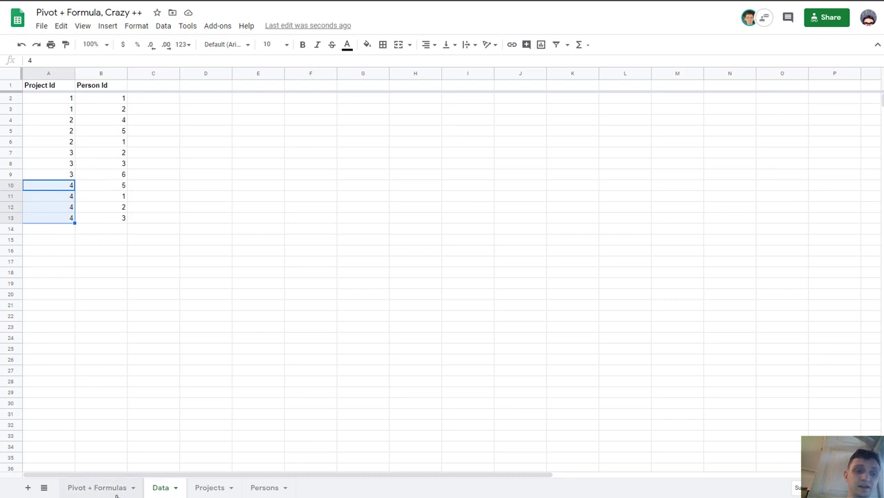
pyautogui.click(118, 157)
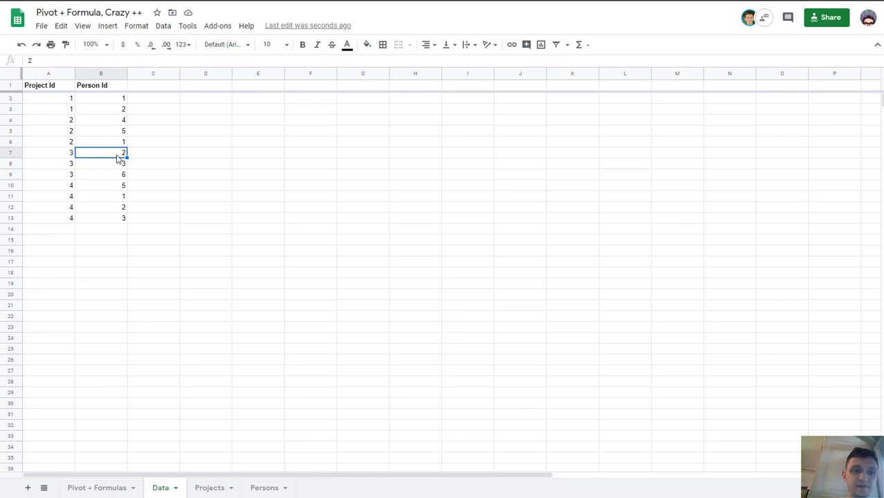
pyautogui.hotkey('ctrl', 'a')
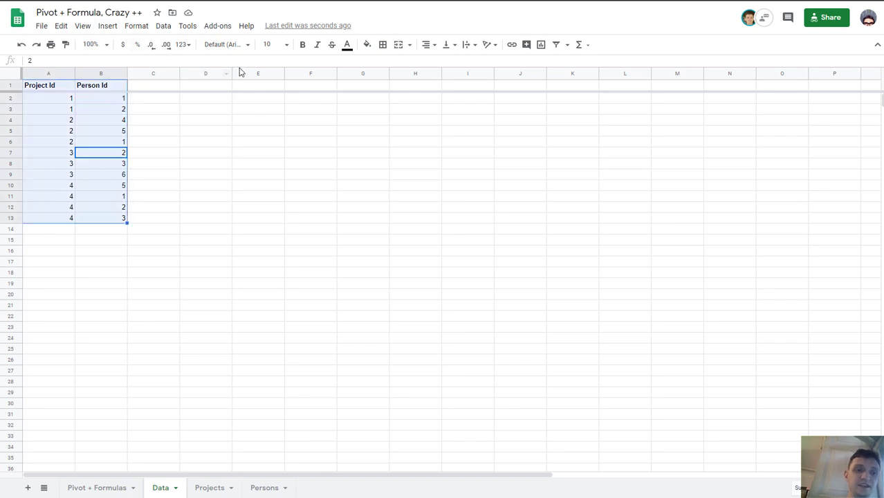
pyautogui.click(168, 30)
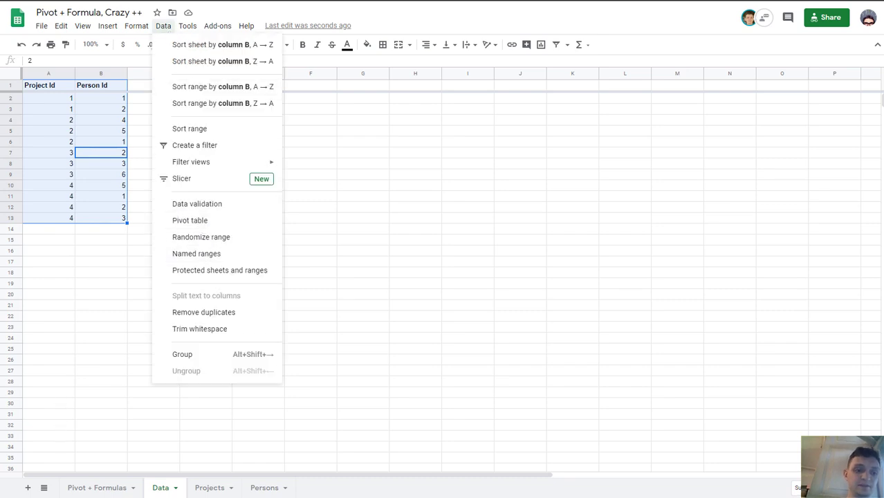
# Unhide columns H to J on the Pivot + Formulas sheet and select the first cell under Person Id.
pyautogui.click(98, 488)
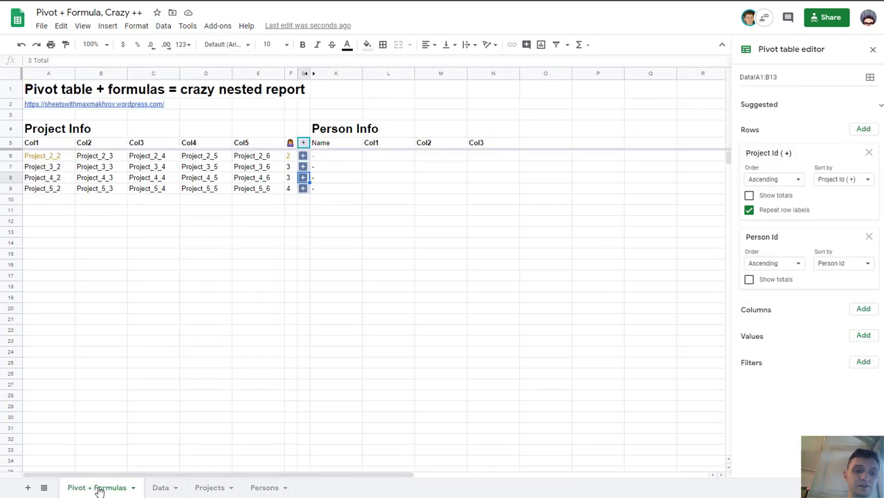
pyautogui.click(314, 74)
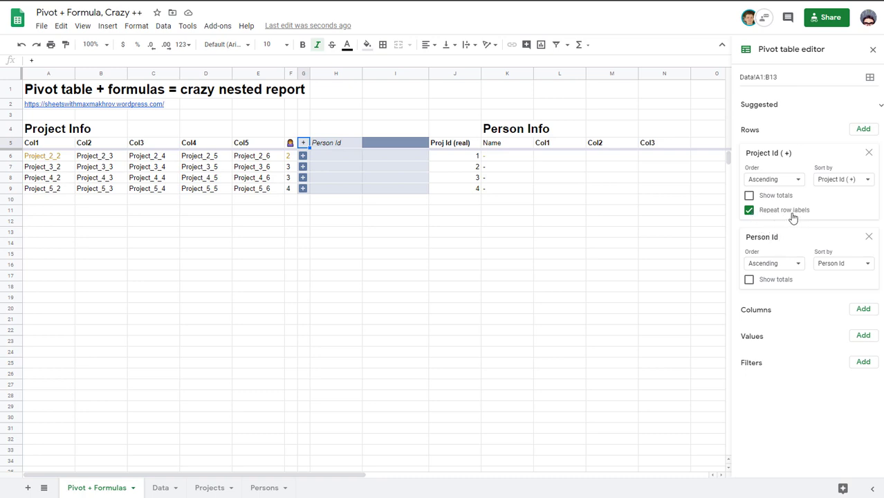
pyautogui.click(331, 157)
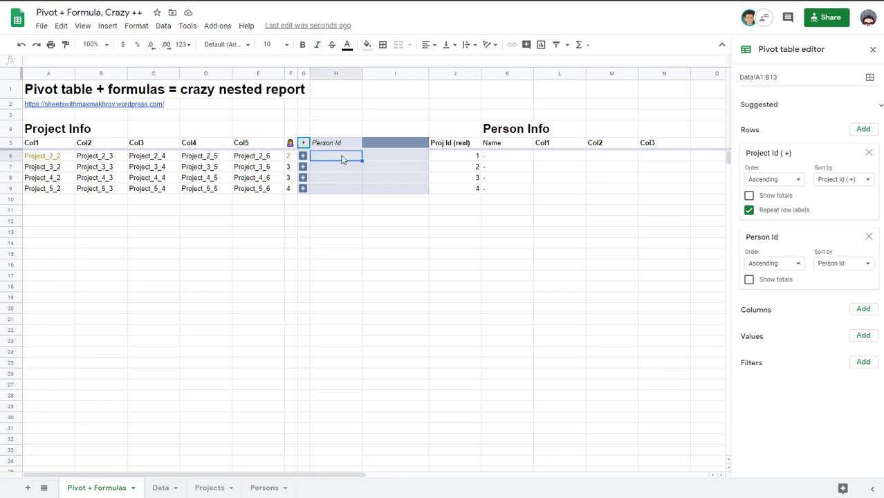
# Step through the collapsed project groups of the pivot table in column G to examine their underlying values.
pyautogui.press('Left')
pyautogui.press('Down')
pyautogui.press('Down')
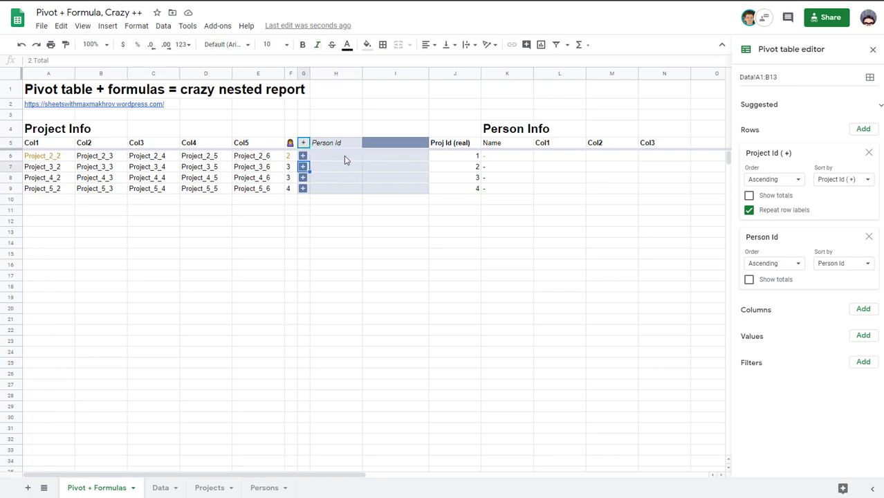
pyautogui.press('Down')
pyautogui.press('Down')
pyautogui.press('Up')
pyautogui.press('Up')
pyautogui.press('Up')
pyautogui.press('Up')
pyautogui.press('Up')
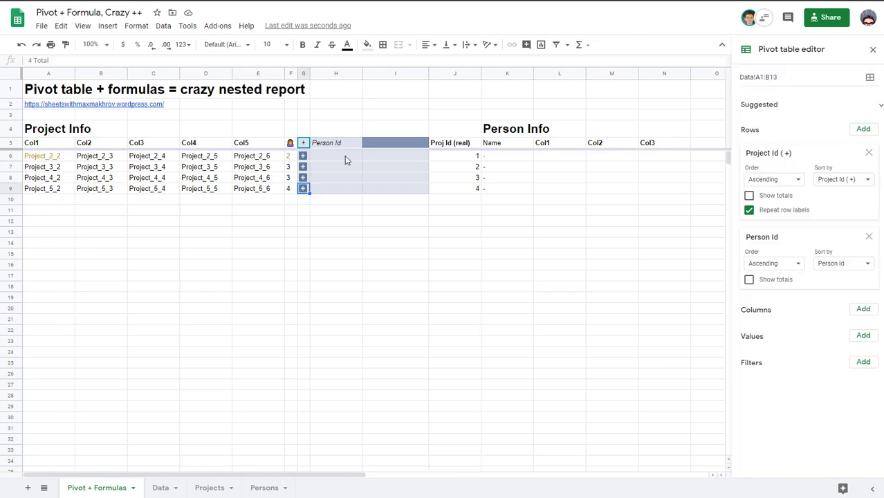
# Expand the first project's pivot group and examine its Person Id cells in column H and the blank cell G7.
pyautogui.click(303, 157)
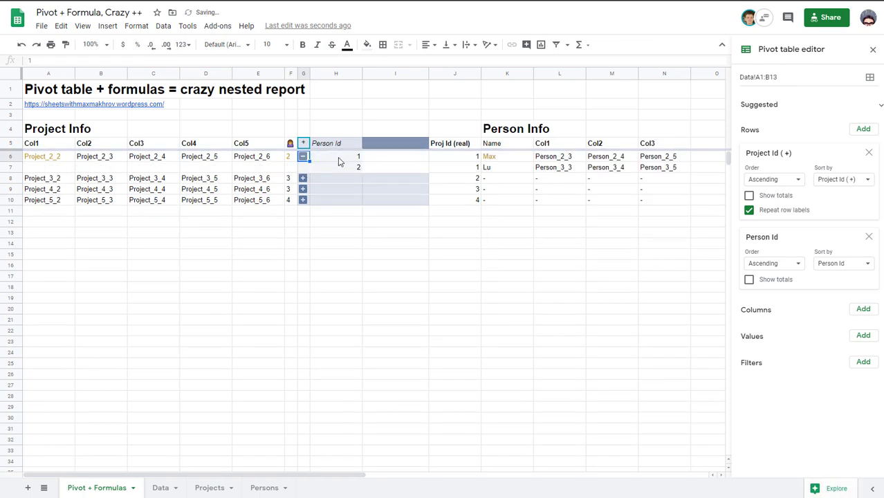
pyautogui.click(338, 158)
pyautogui.click(337, 167)
pyautogui.click(340, 160)
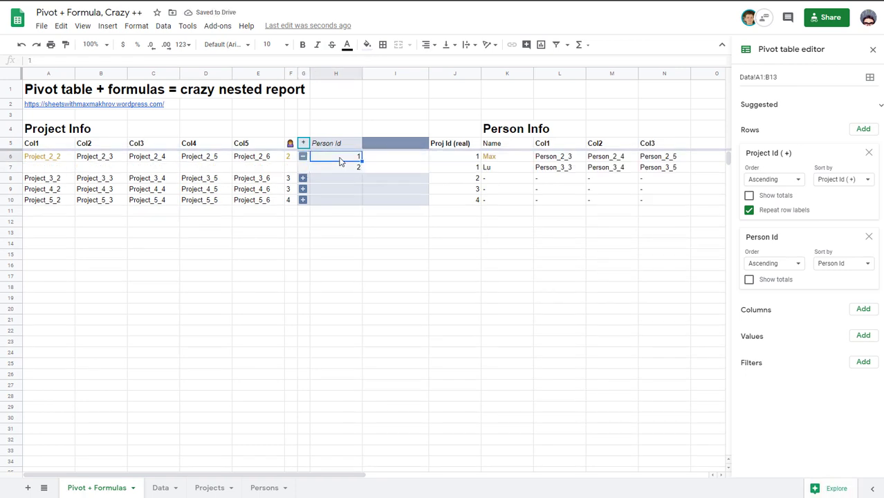
pyautogui.click(307, 169)
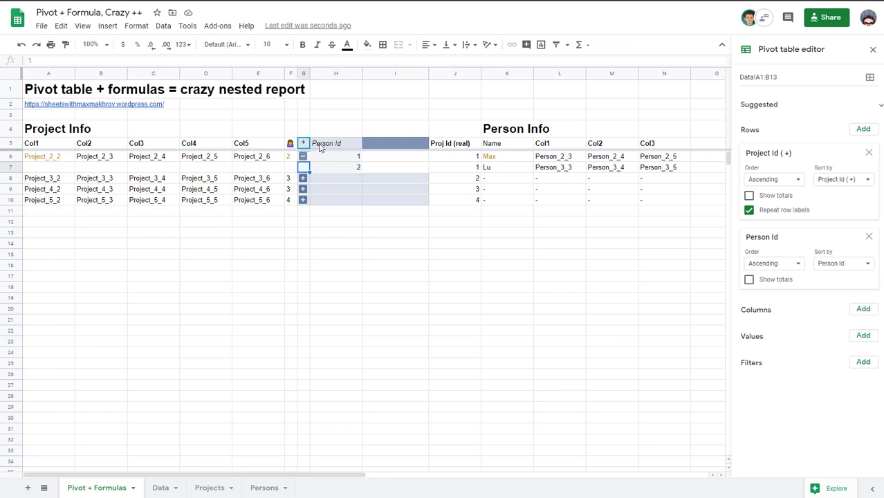
# Hide the pivot helper columns H and I.
pyautogui.moveTo(333, 77); pyautogui.dragTo(405, 85)
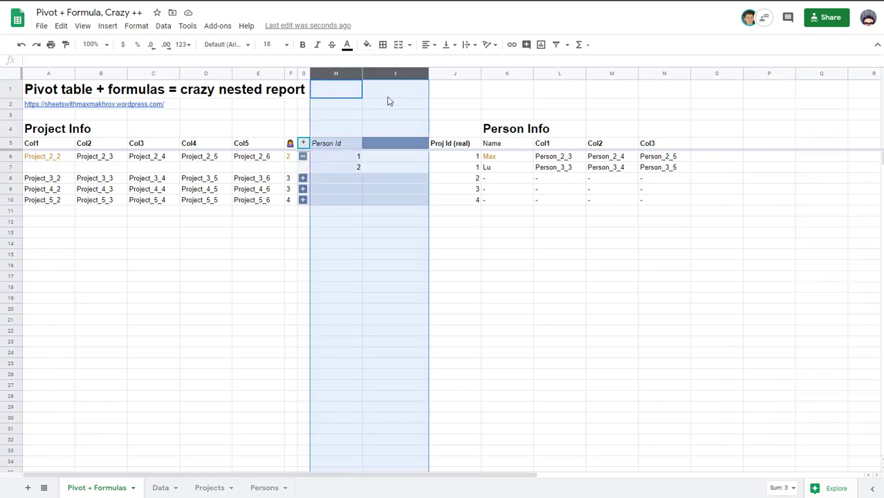
pyautogui.rightClick(387, 102)
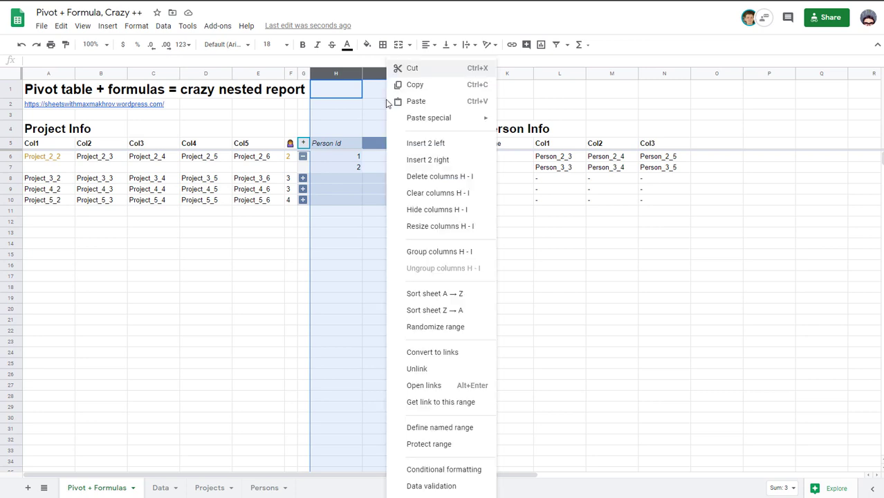
pyautogui.click(429, 210)
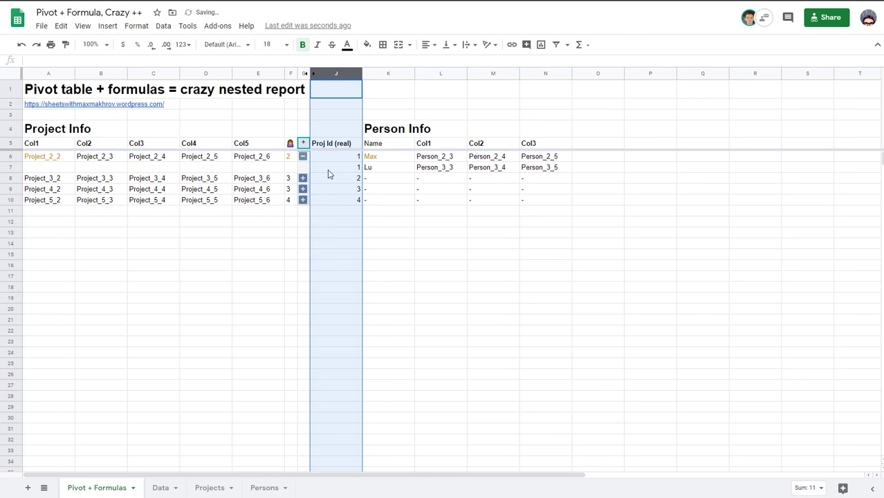
# Examine the FILTER and REGEXEXTRACT formula in the first cell under Proj Id (real).
pyautogui.click(332, 146)
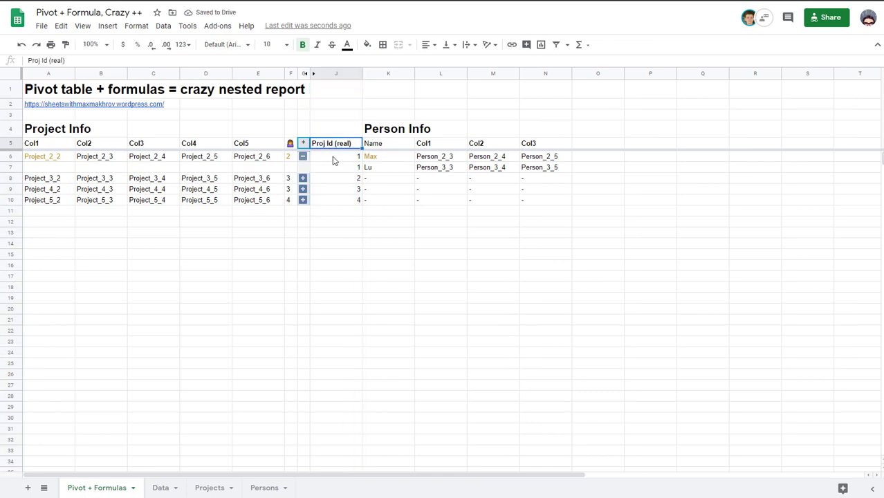
pyautogui.click(333, 159)
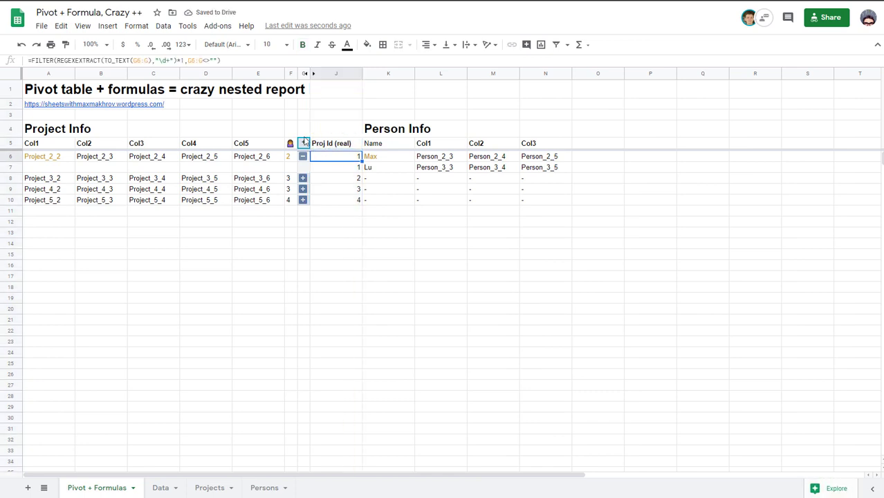
pyautogui.click(243, 63)
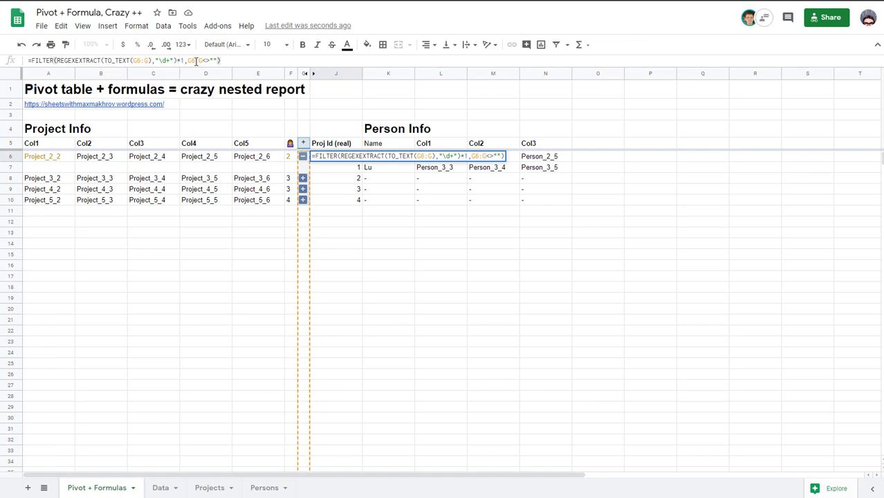
# Collapse and re-expand the first project's pivot group to examine the Proj Id (real) column, and leave the group collapsed.
pyautogui.click(308, 164)
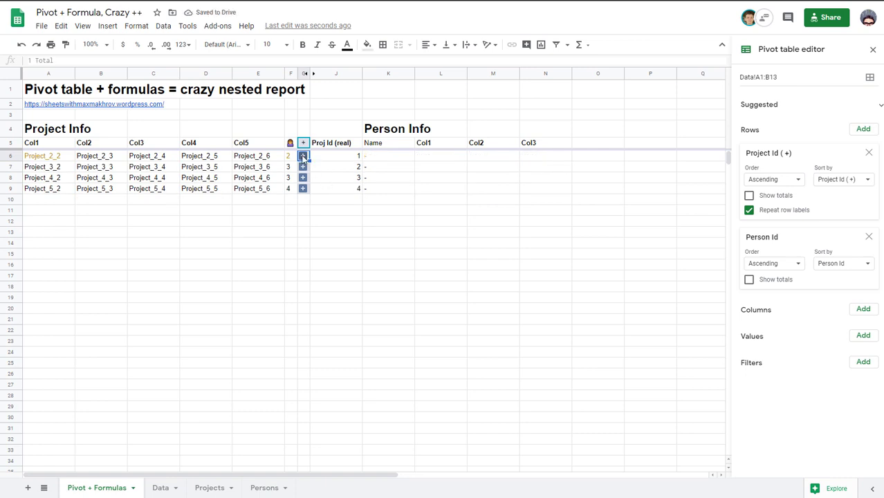
pyautogui.click(303, 156)
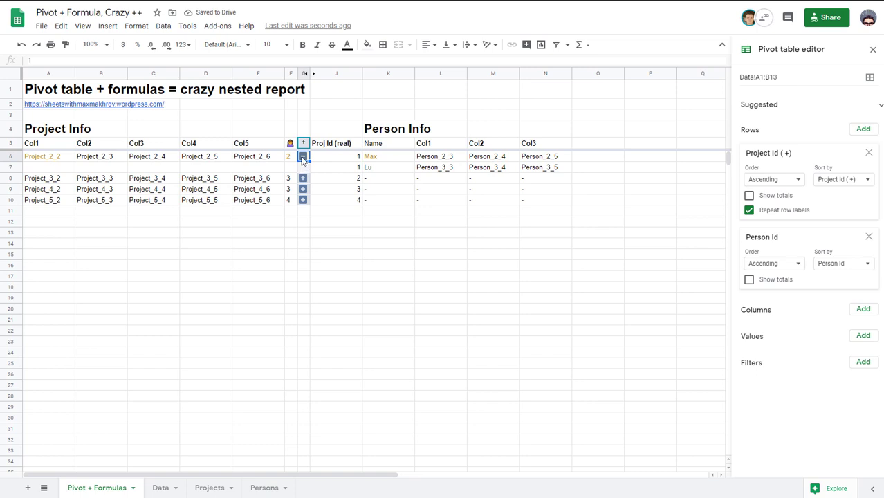
pyautogui.click(302, 157)
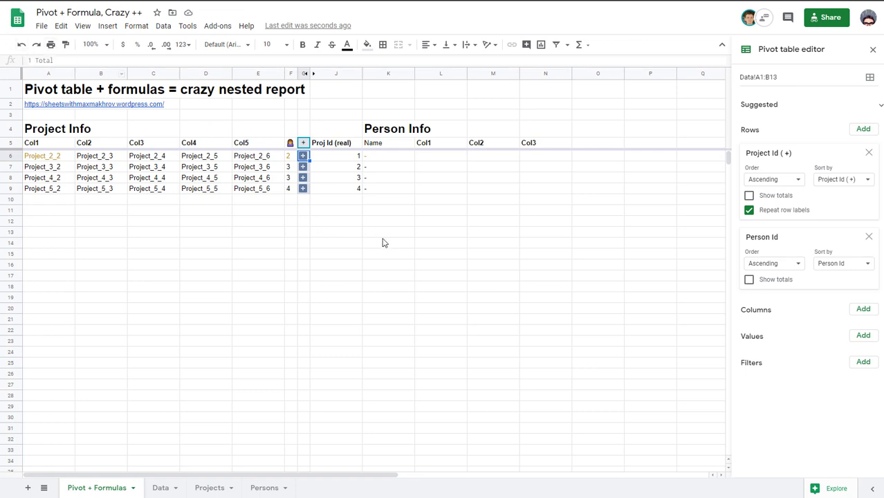
# Colour the text of formula cell J6 gold, like the other formula cells in row 6.
pyautogui.click(346, 159)
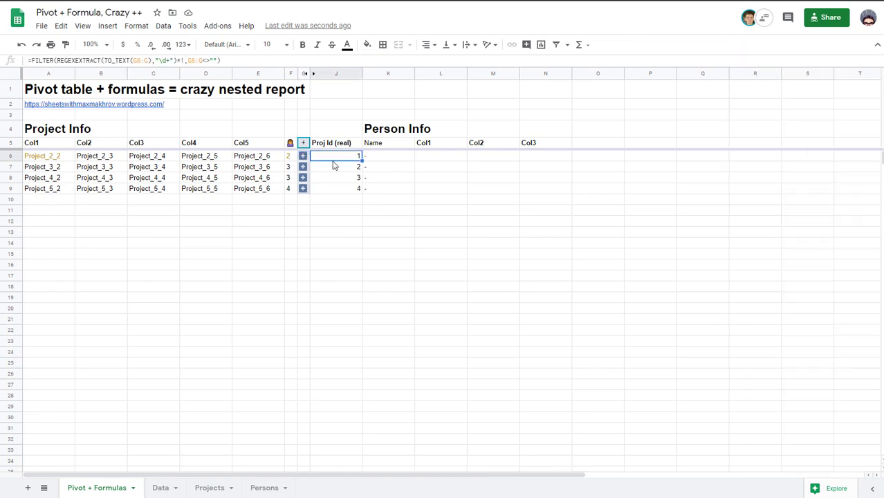
pyautogui.click(348, 45)
pyautogui.click(386, 152)
# Open the FILTER and VLOOKUP formula in cell A6 to examine how it retrieves the project columns.
pyautogui.click(69, 159)
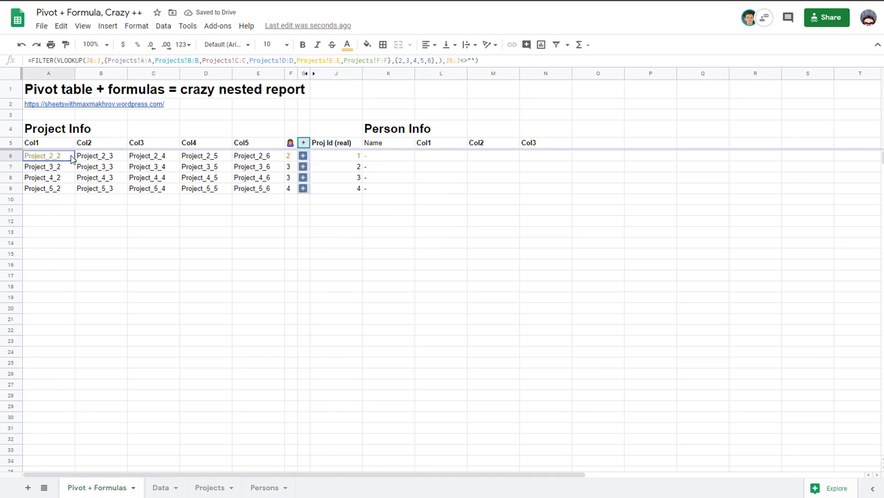
pyautogui.click(479, 61)
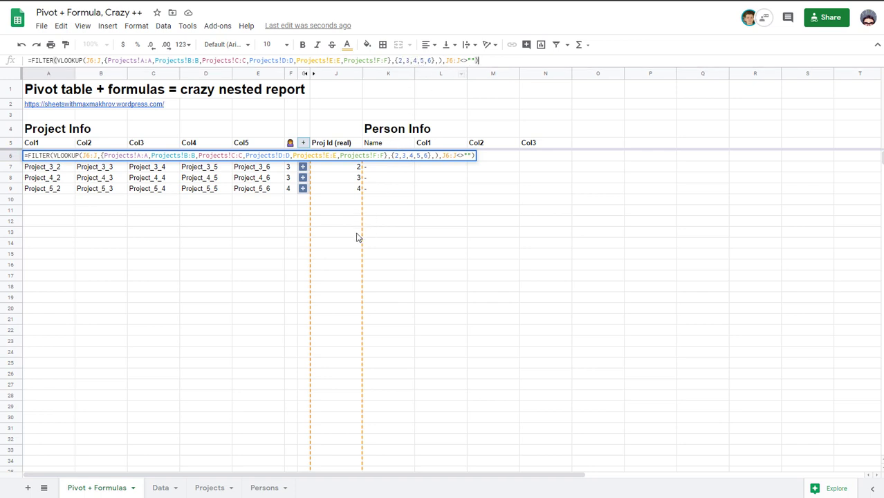
# Examine the FILTER and COUNTIF formula in cell F6 and the per-project person counts beneath it.
pyautogui.press('Tab')
pyautogui.press('Tab')
pyautogui.press('Tab')
pyautogui.press('Tab')
pyautogui.press('Tab')
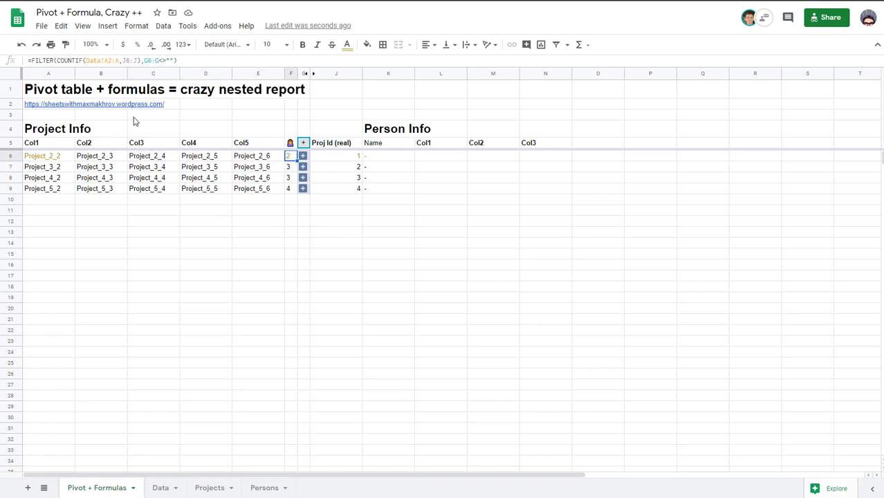
pyautogui.click(199, 61)
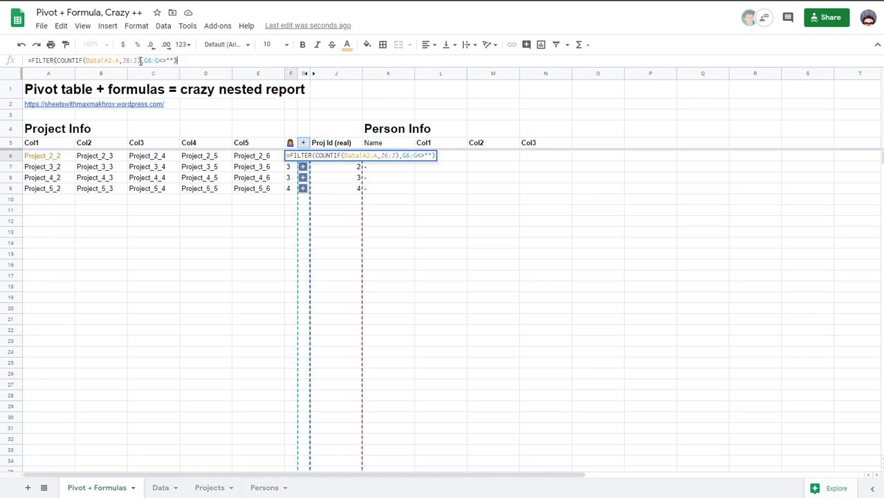
pyautogui.press('Tab')
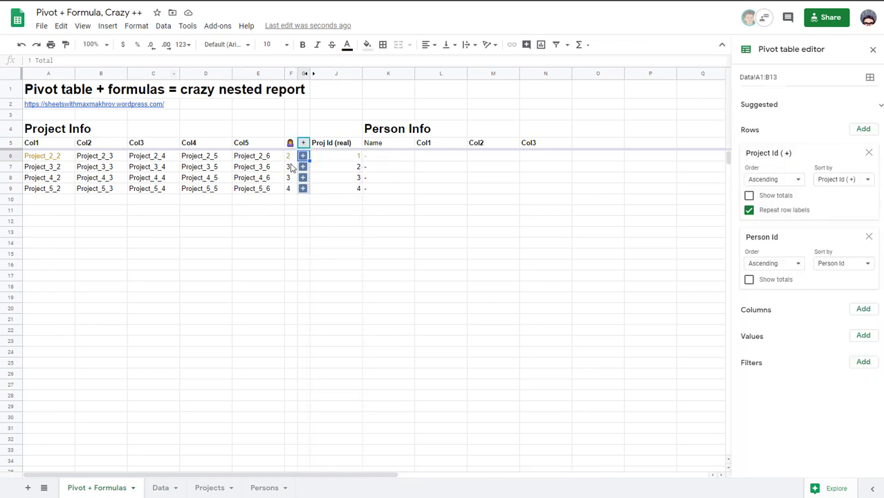
pyautogui.click(289, 169)
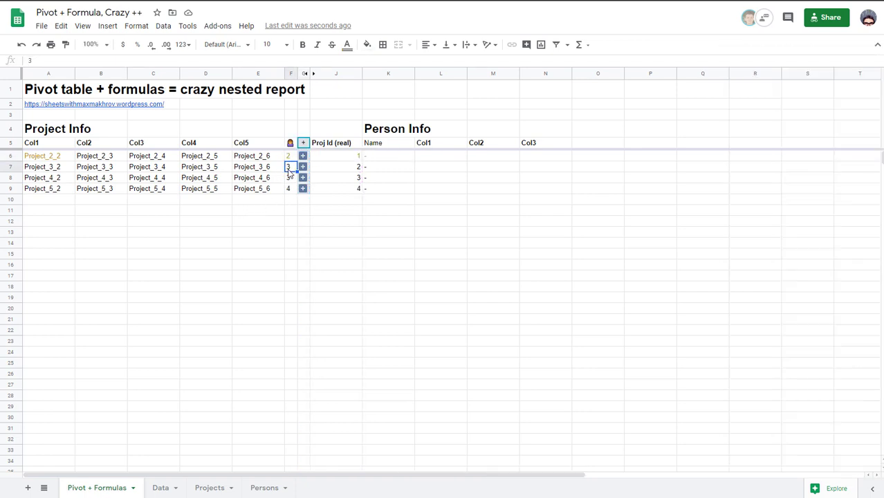
pyautogui.press('Down')
pyautogui.press('Down')
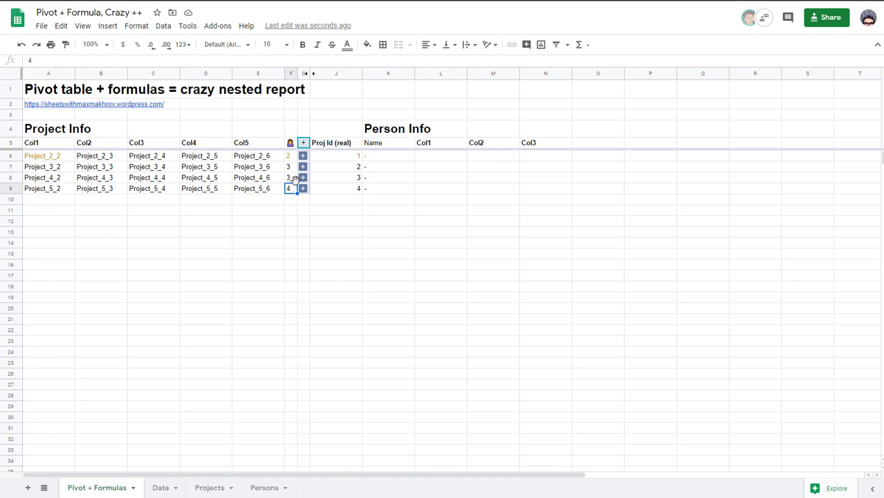
# Expand the second project's pivot group to show its person details, and hide the Proj Id (real) column.
pyautogui.click(302, 169)
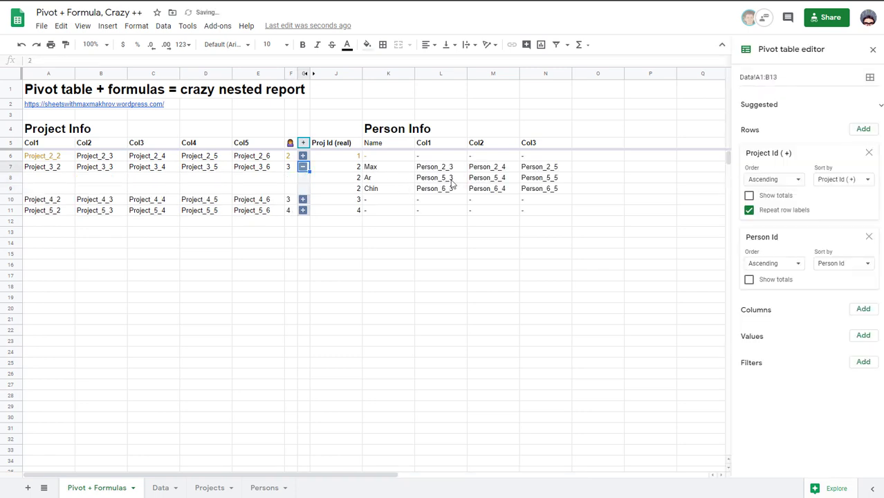
pyautogui.moveTo(377, 167); pyautogui.dragTo(545, 192)
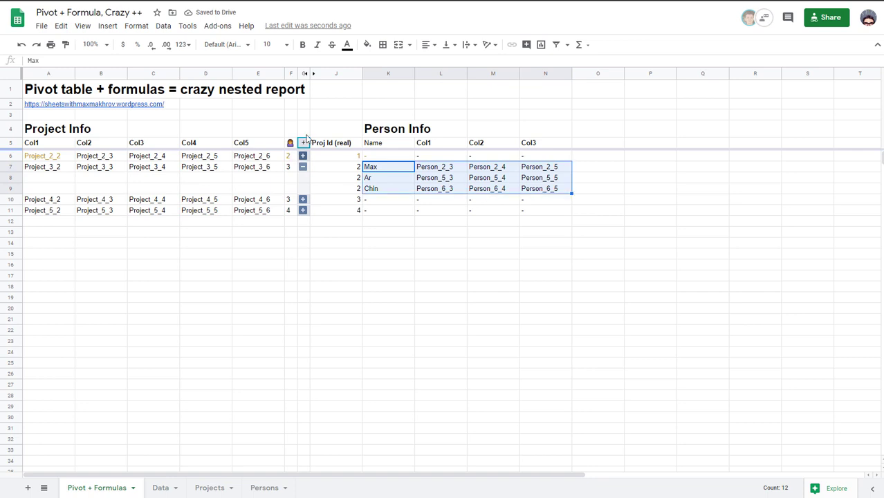
pyautogui.click(327, 74)
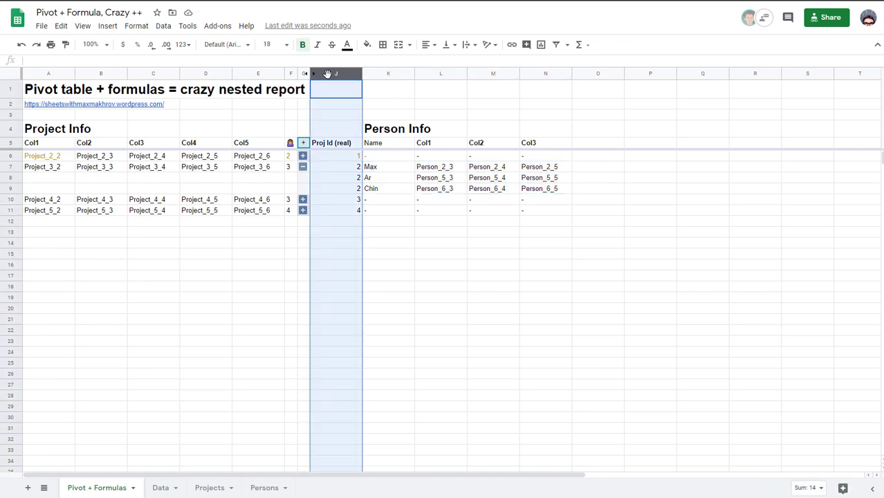
pyautogui.hotkey('ctrl', 'alt', '0')
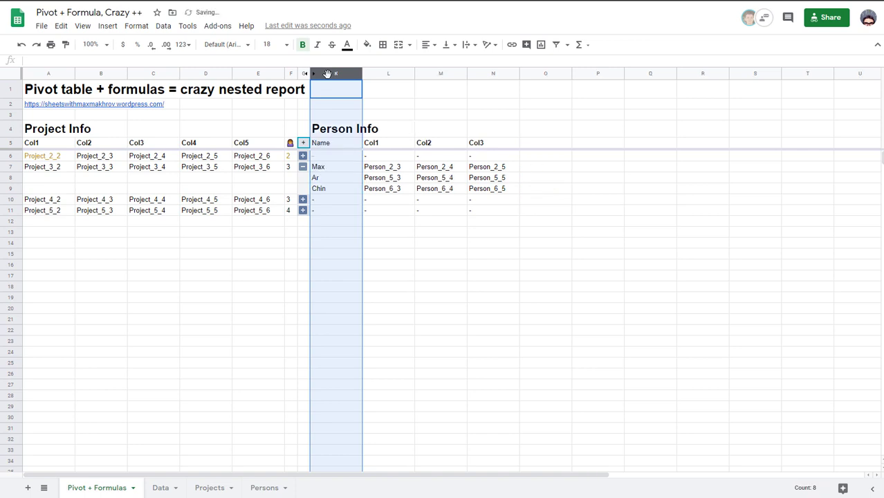
# Examine the FILTER, IF and VLOOKUP formula in cell K6, including its "-" placeholder and the Persons lookup.
pyautogui.click(332, 156)
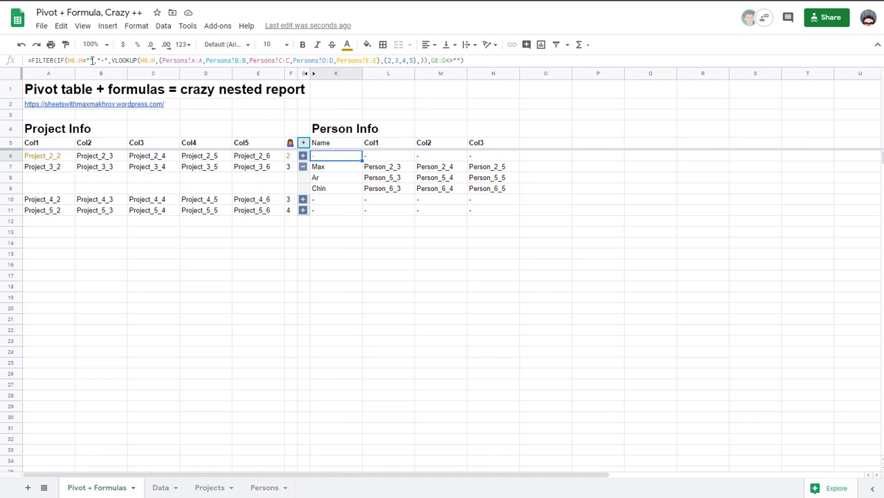
pyautogui.press('F2')
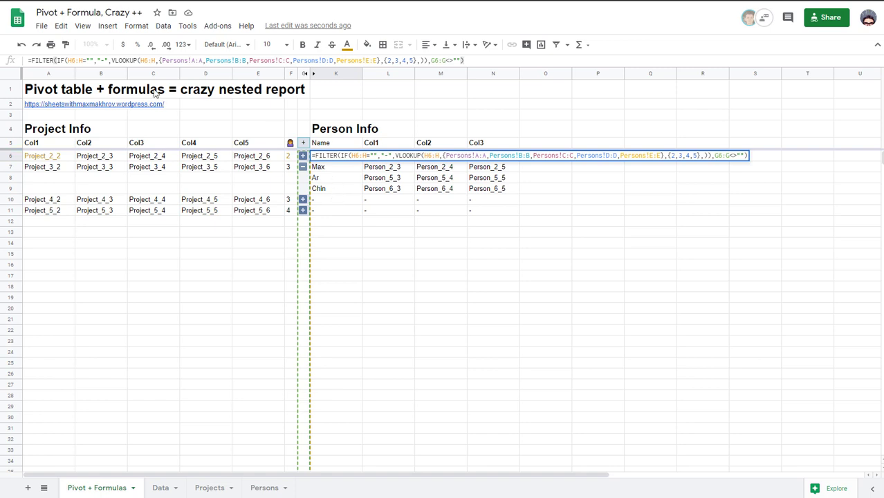
pyautogui.doubleClick(102, 61)
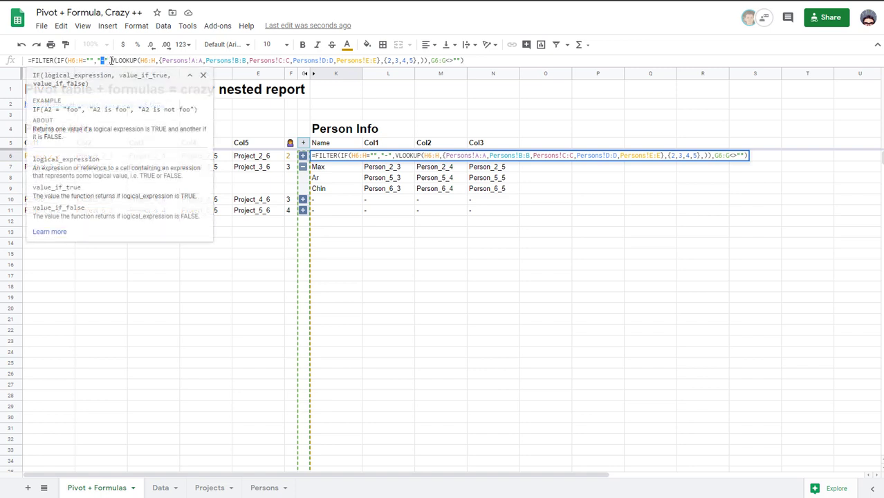
pyautogui.click(129, 61)
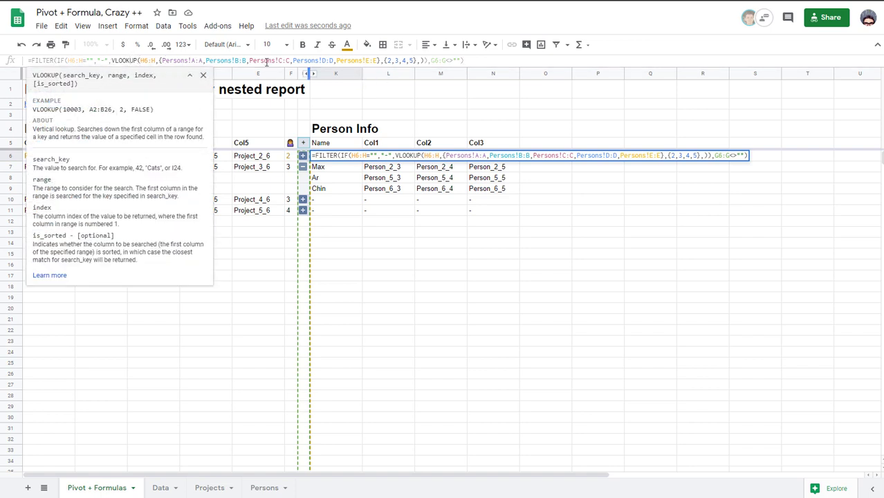
pyautogui.click(479, 61)
pyautogui.press('Tab')
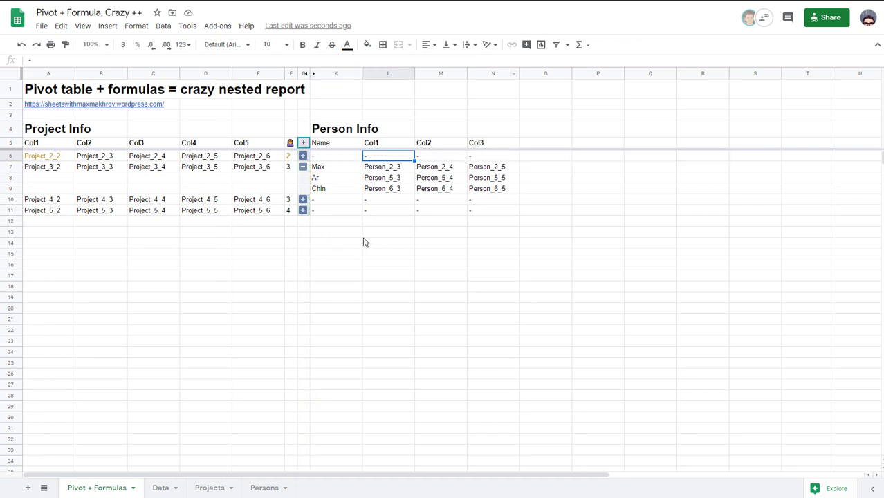
# Inspect the blank-looking project cells in row 8, beneath the expanded second project, for hidden values.
pyautogui.click(51, 179)
pyautogui.hotkey('ctrl', 'Right')
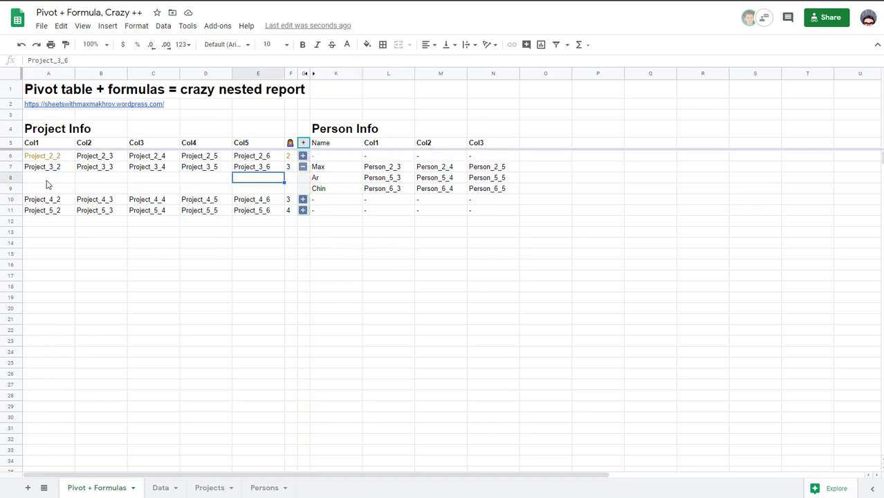
pyautogui.click(52, 184)
pyautogui.press('Right')
pyautogui.press('Right')
pyautogui.press('Right')
pyautogui.press('Right')
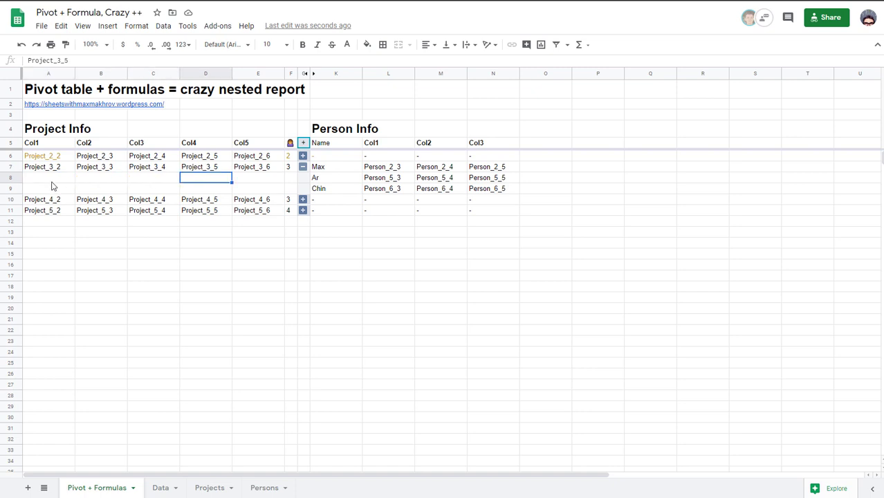
pyautogui.click(51, 184)
pyautogui.press('Right')
pyautogui.press('Right')
pyautogui.press('Right')
# Open the conditional formatting rule on the project columns and examine its custom formula and text colour.
pyautogui.moveTo(53, 158); pyautogui.dragTo(271, 261)
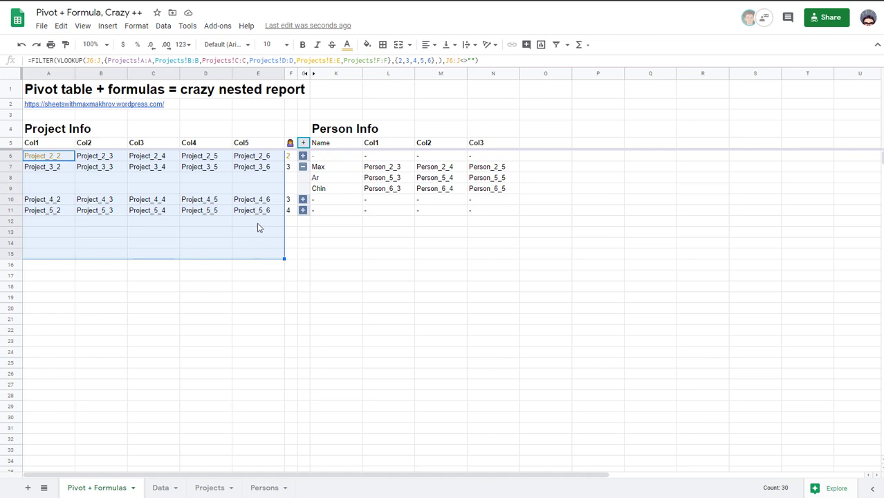
pyautogui.click(348, 45)
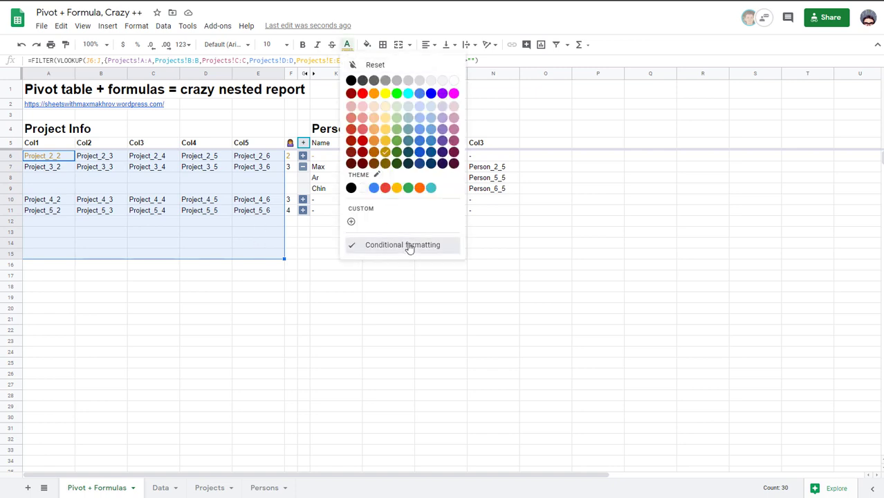
pyautogui.click(407, 244)
pyautogui.click(790, 90)
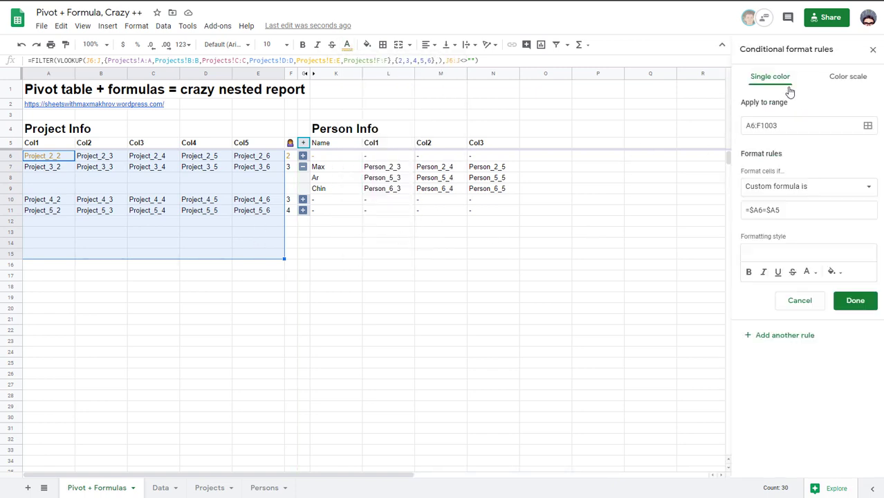
pyautogui.click(753, 210)
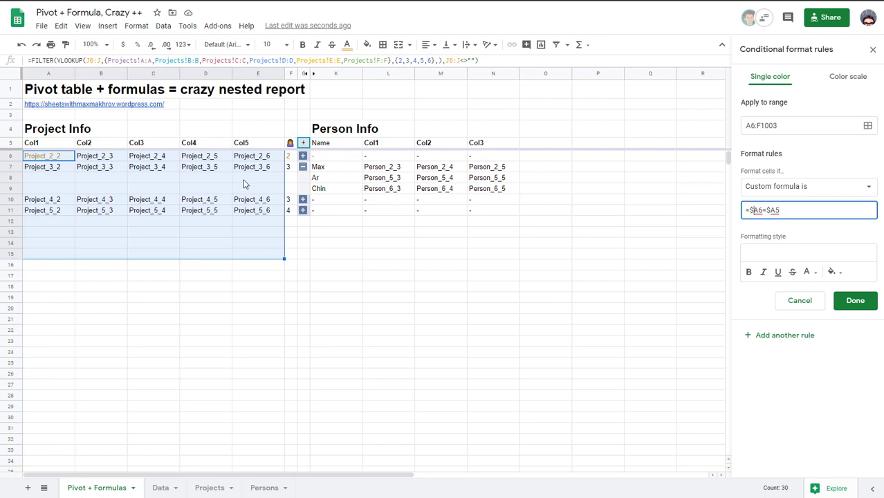
pyautogui.click(812, 274)
pyautogui.click(812, 274)
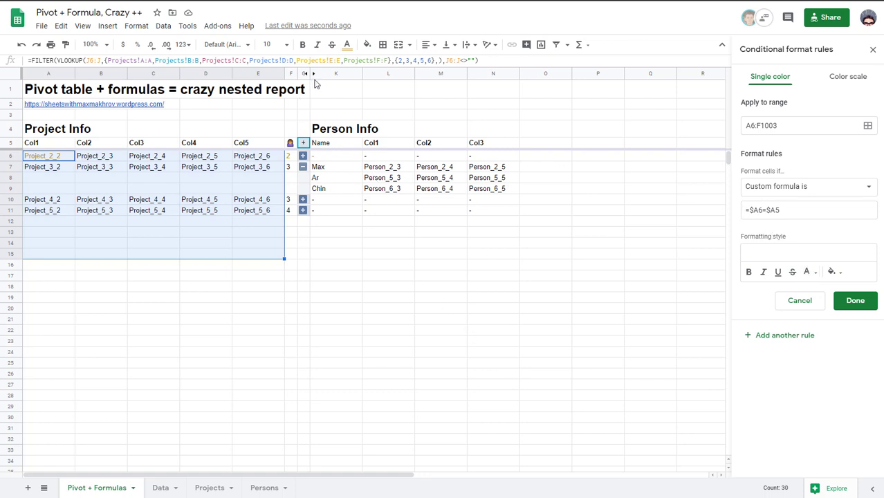
# Unhide columns H to J and change the conditional formatting rule's custom formula to =$j6=$j5.
pyautogui.click(312, 74)
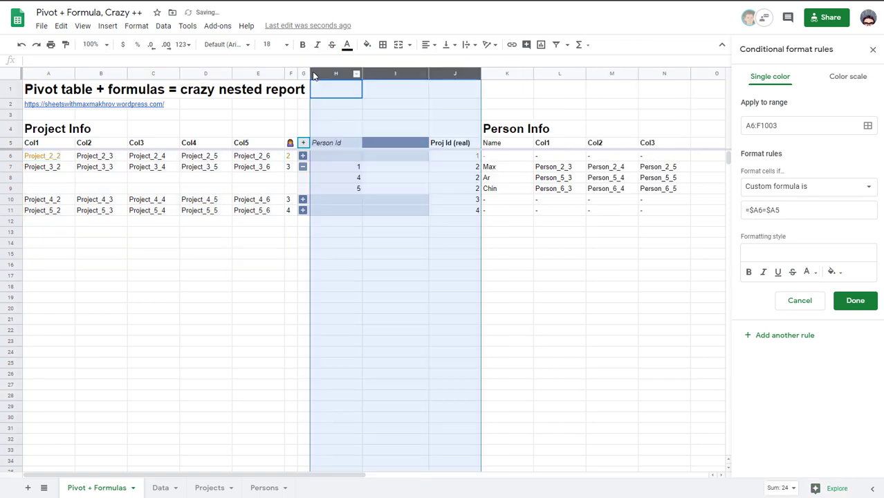
pyautogui.click(460, 158)
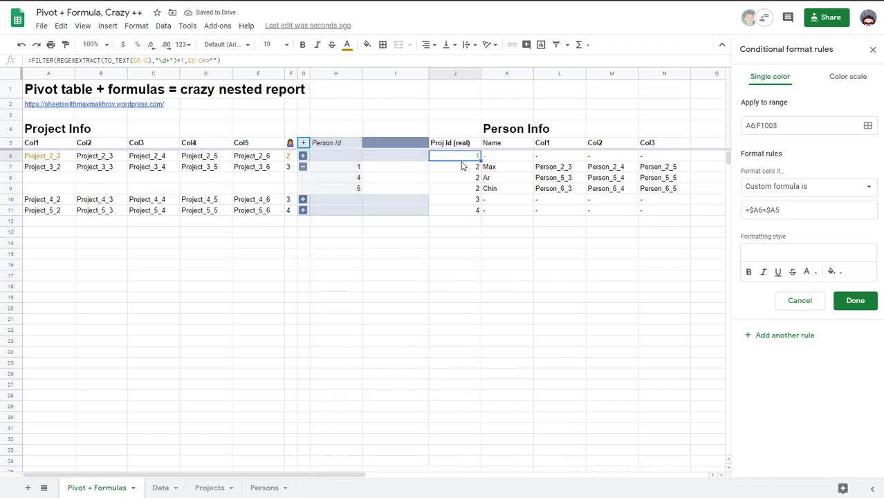
pyautogui.moveTo(754, 210); pyautogui.dragTo(757, 211)
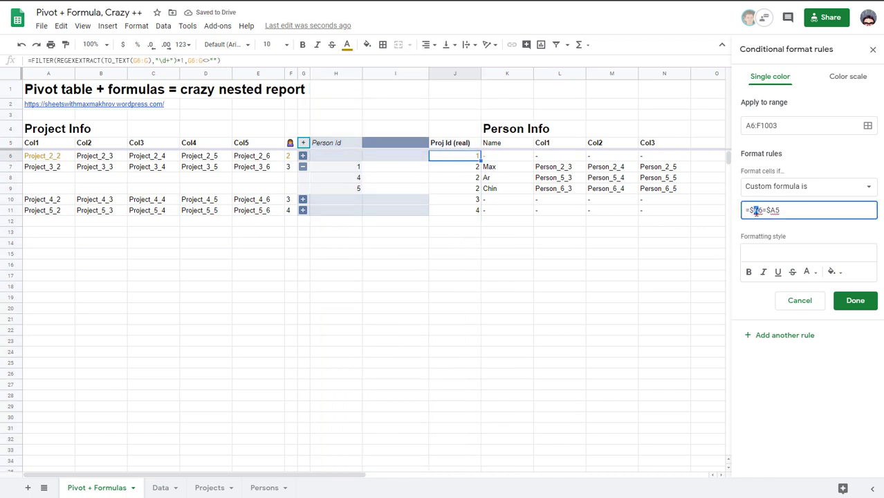
pyautogui.write('I')
pyautogui.moveTo(768, 210); pyautogui.dragTo(773, 211)
pyautogui.write('I')
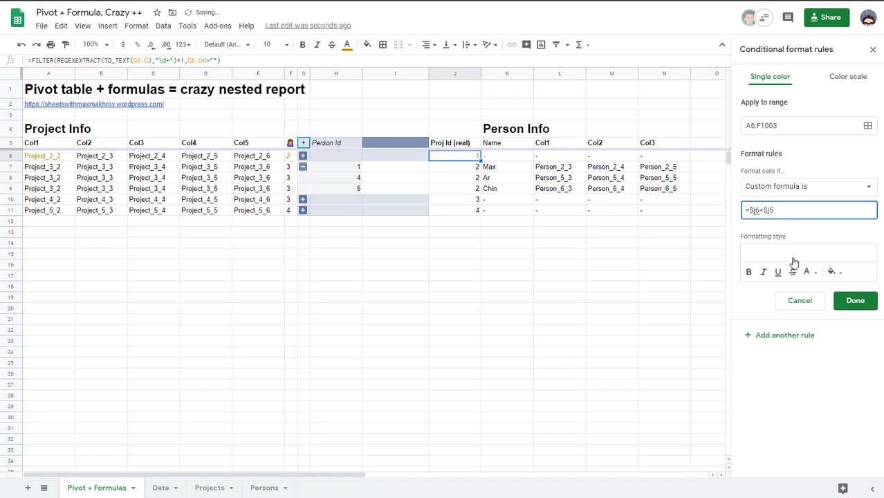
pyautogui.click(854, 302)
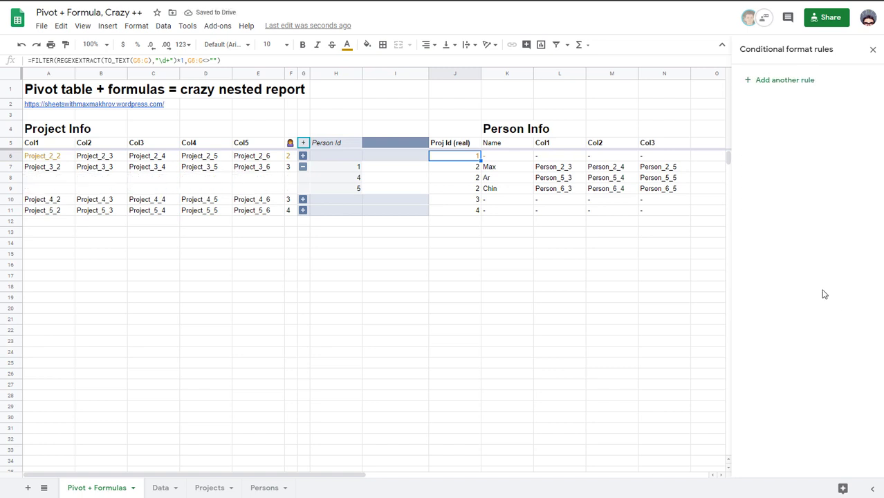
pyautogui.click(873, 49)
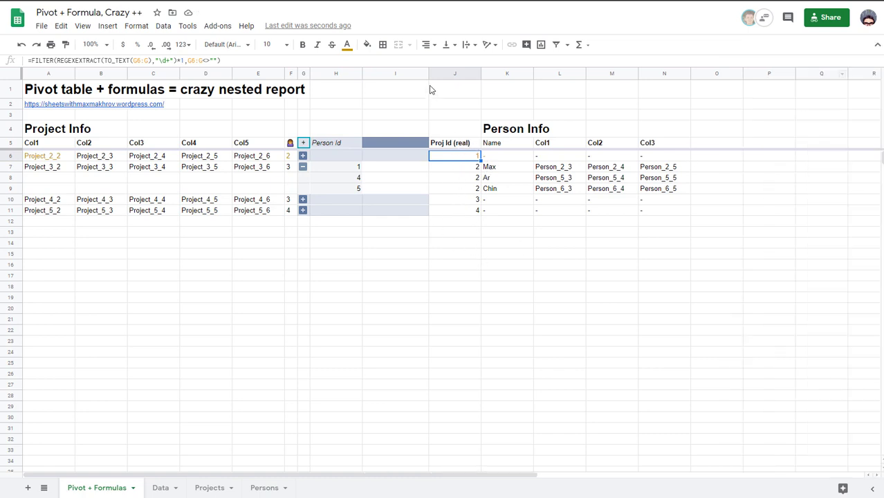
# Hide helper columns H to J again and select the project formula cell A6.
pyautogui.moveTo(454, 75); pyautogui.dragTo(336, 75)
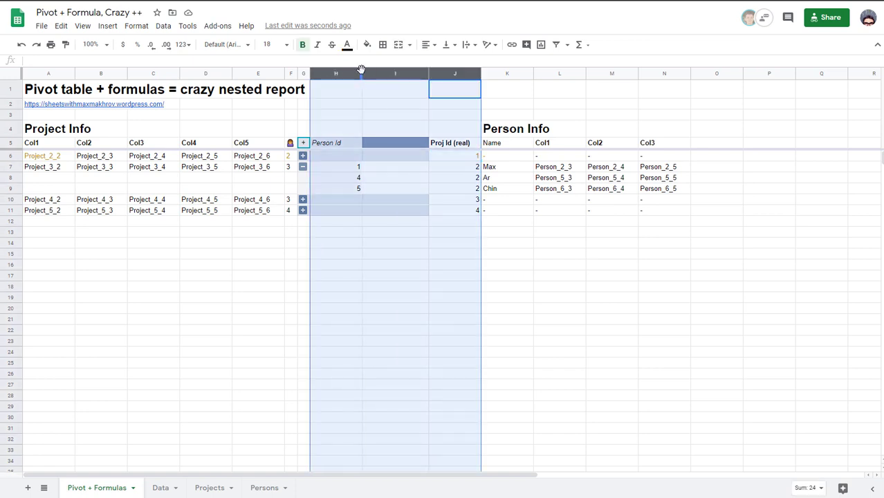
pyautogui.hotkey('ctrl', 'alt', '0')
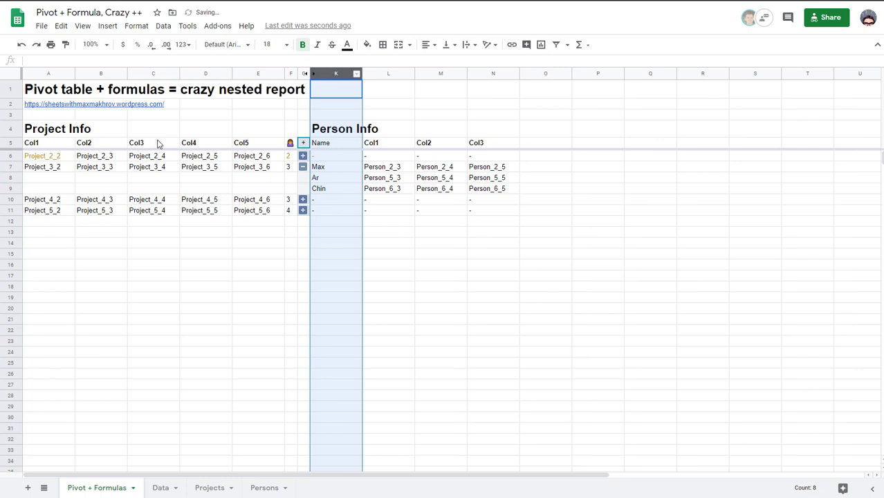
pyautogui.click(49, 159)
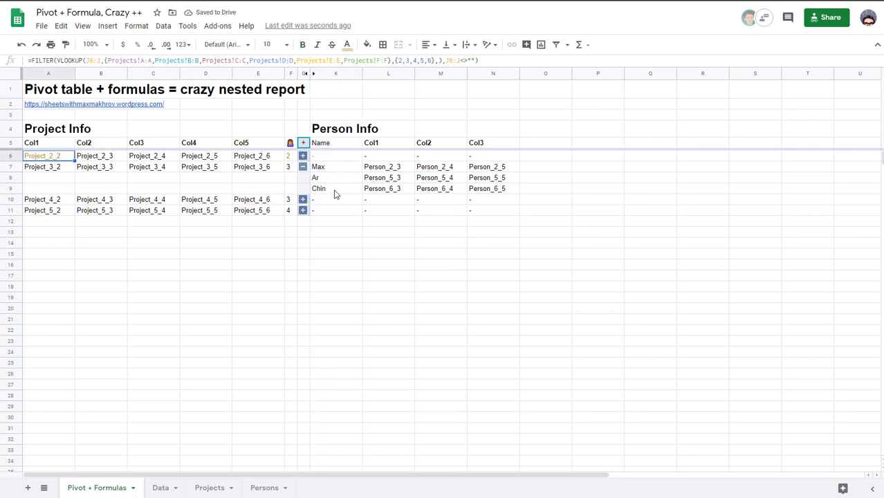
# Collapse the second project's pivot group, expand the fourth's, and re-expand the second to review its person and project details.
pyautogui.click(304, 167)
pyautogui.click(304, 210)
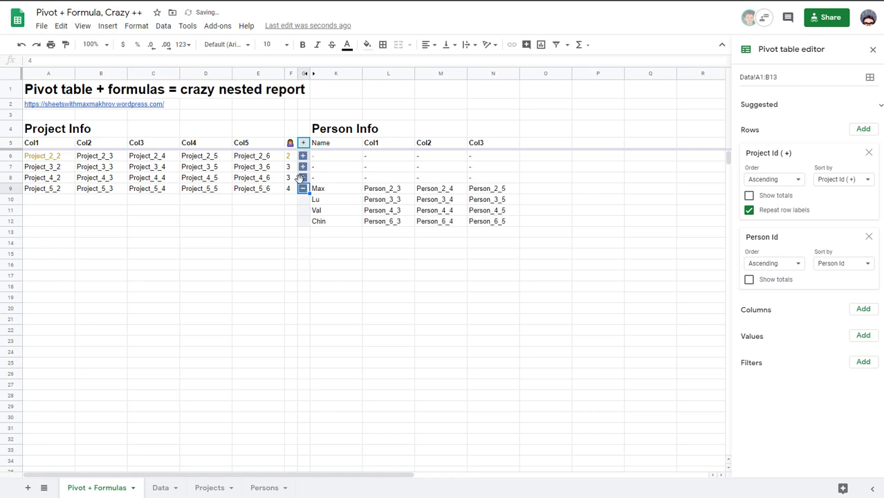
pyautogui.click(303, 168)
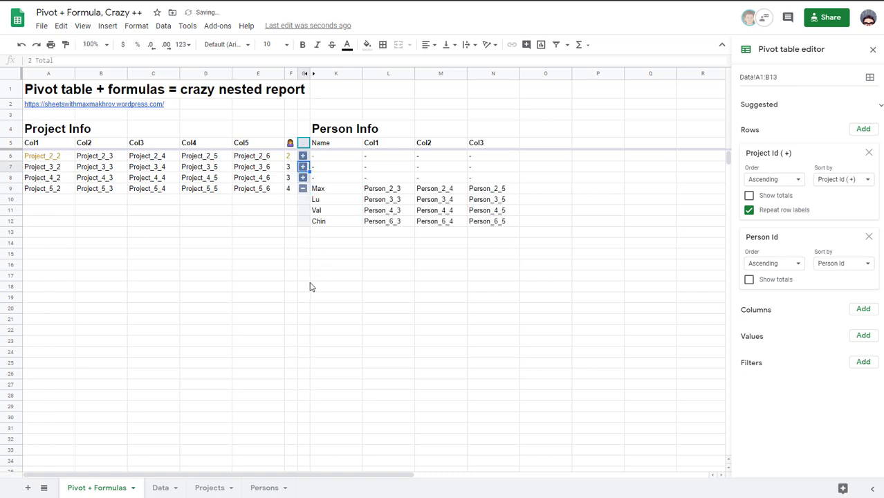
pyautogui.moveTo(336, 168); pyautogui.dragTo(496, 198)
pyautogui.moveTo(50, 173); pyautogui.dragTo(287, 169)
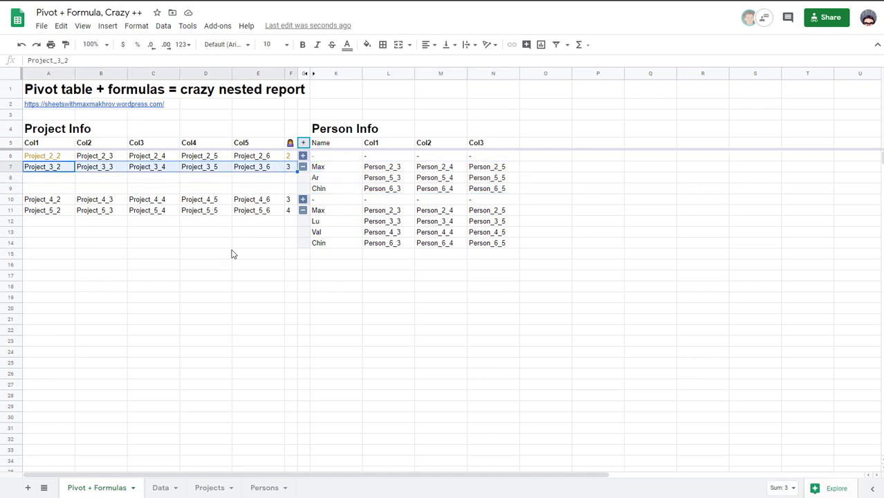